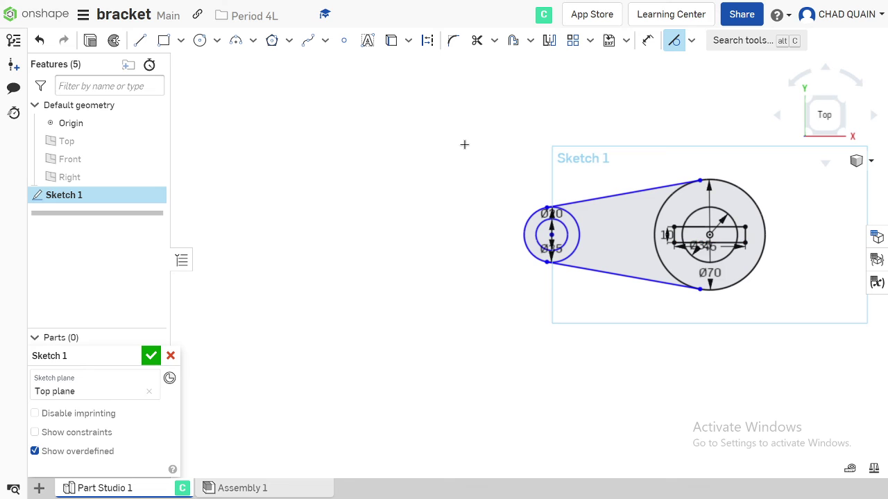
{"action": "left_click", "coordinate": [141, 42]}
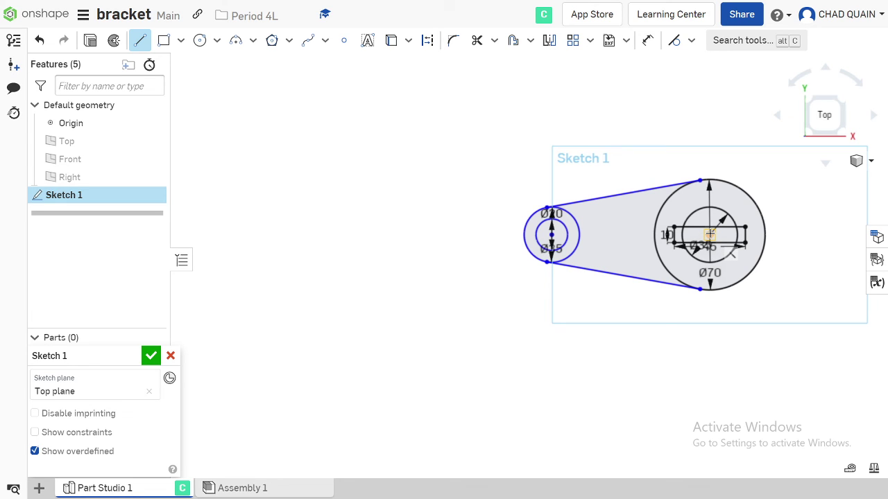
{"action": "left_click", "coordinate": [708, 235]}
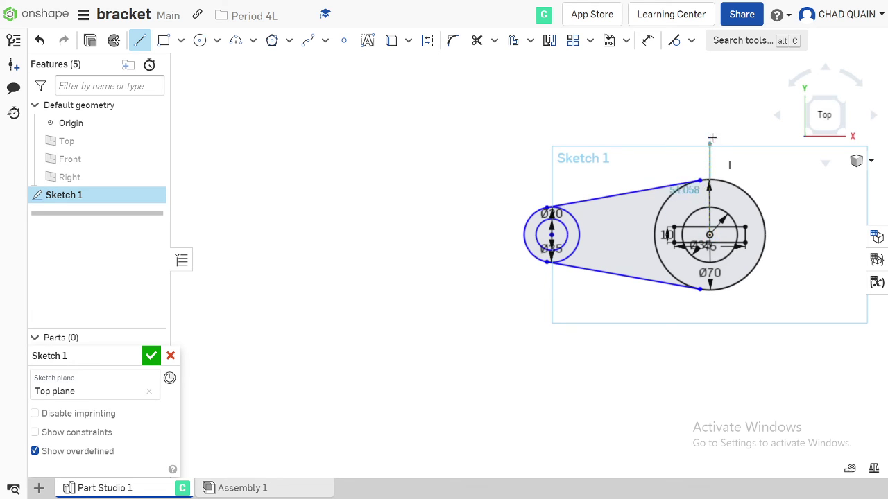
{"action": "left_click", "coordinate": [706, 76]}
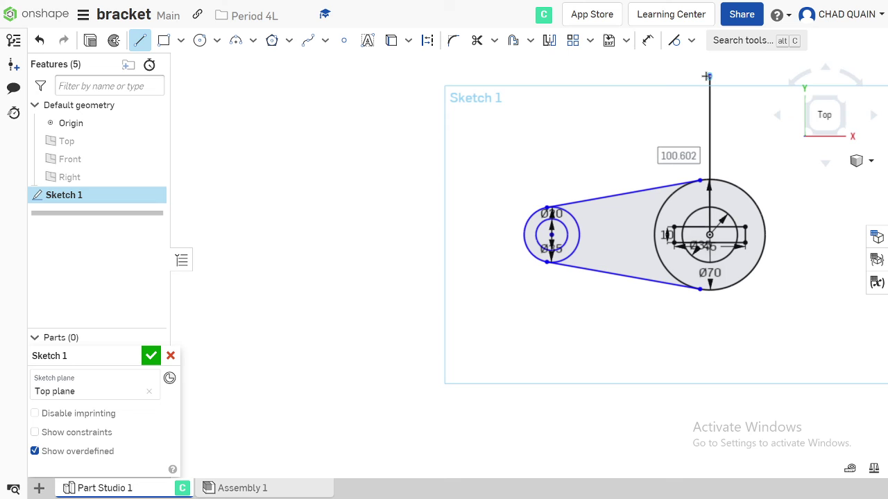
{"action": "left_click", "coordinate": [426, 43]}
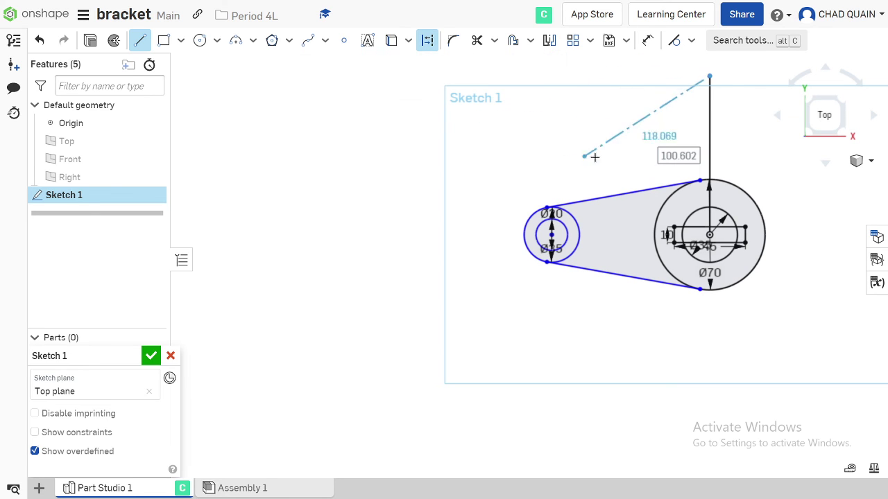
{"action": "key", "text": "Escape"}
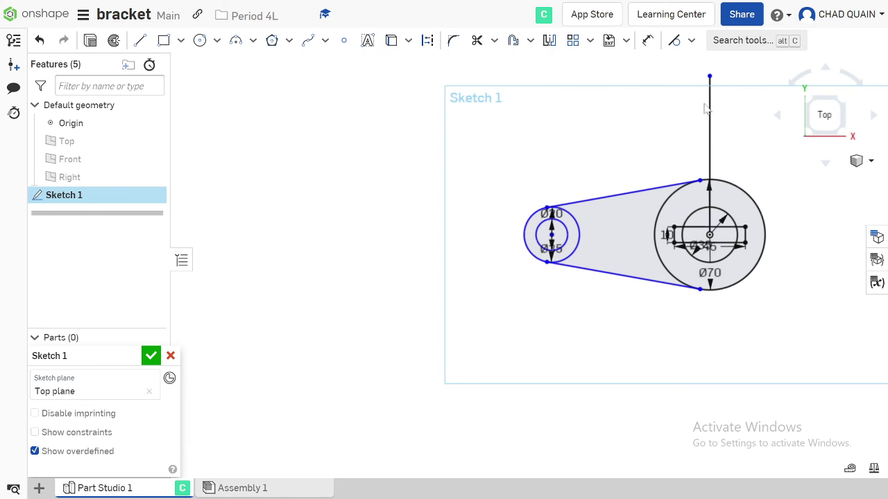
{"action": "left_click", "coordinate": [708, 108]}
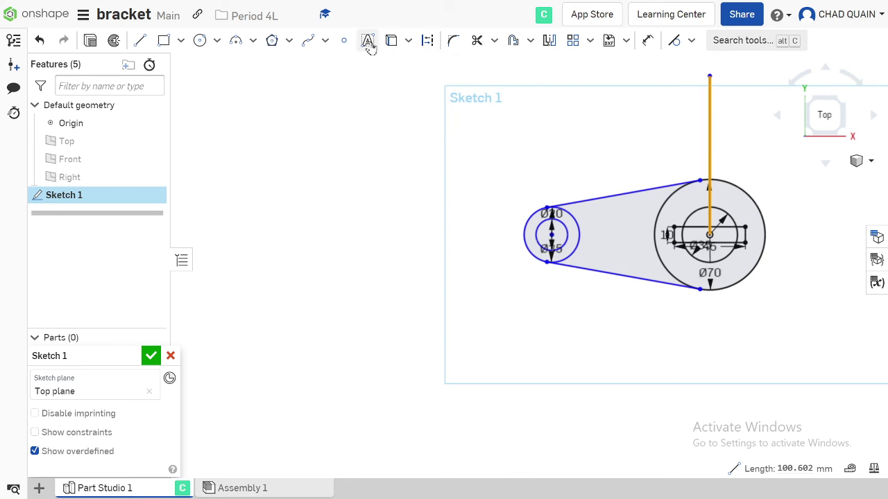
{"action": "left_click", "coordinate": [427, 43]}
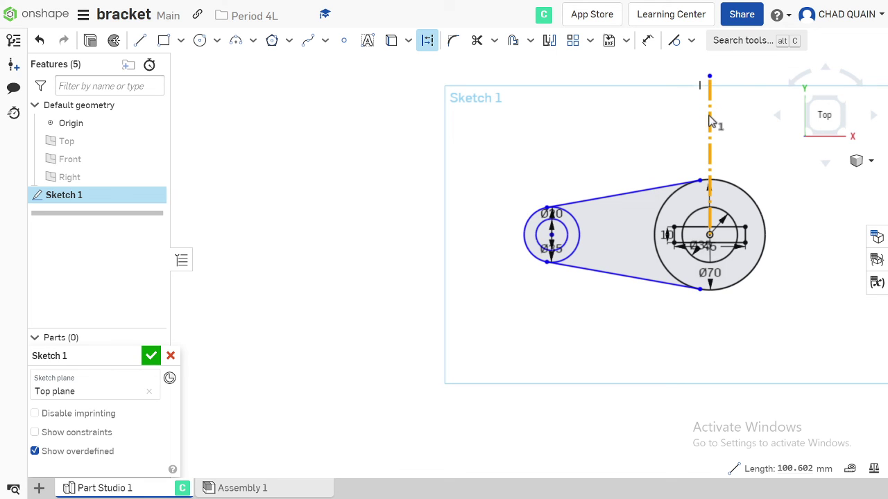
{"action": "left_click", "coordinate": [708, 120]}
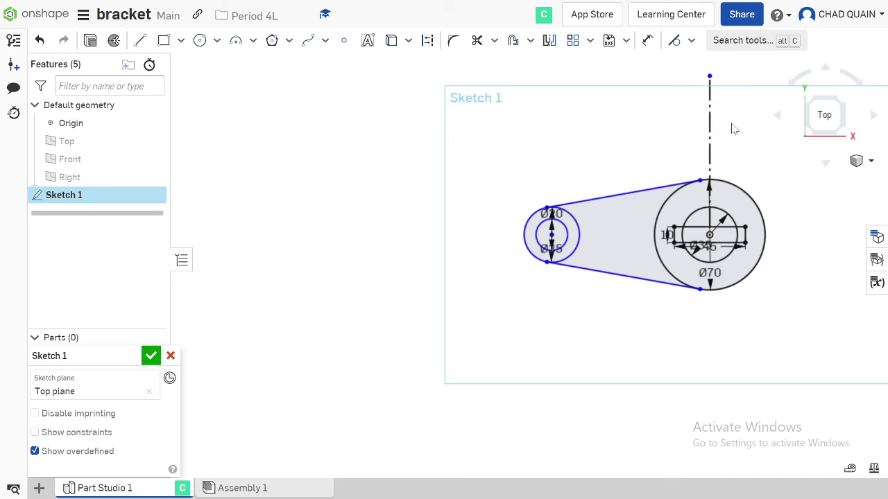
{"action": "left_click", "coordinate": [706, 130]}
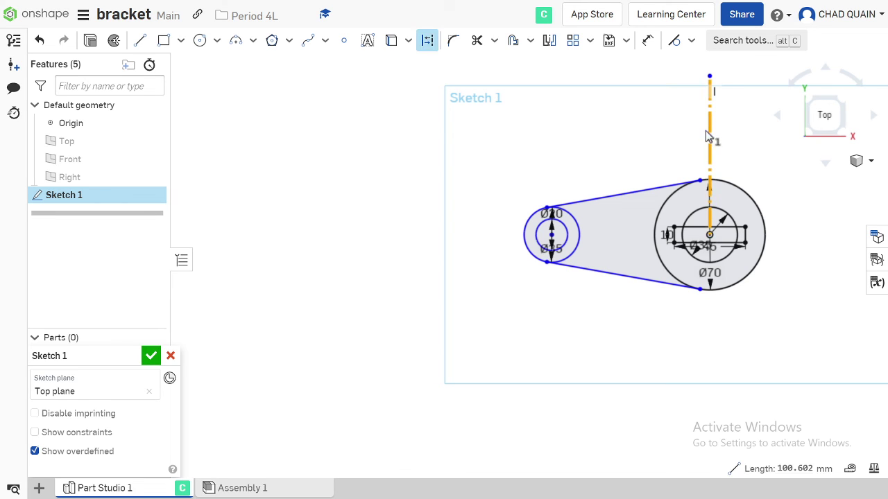
{"action": "key", "text": "Delete"}
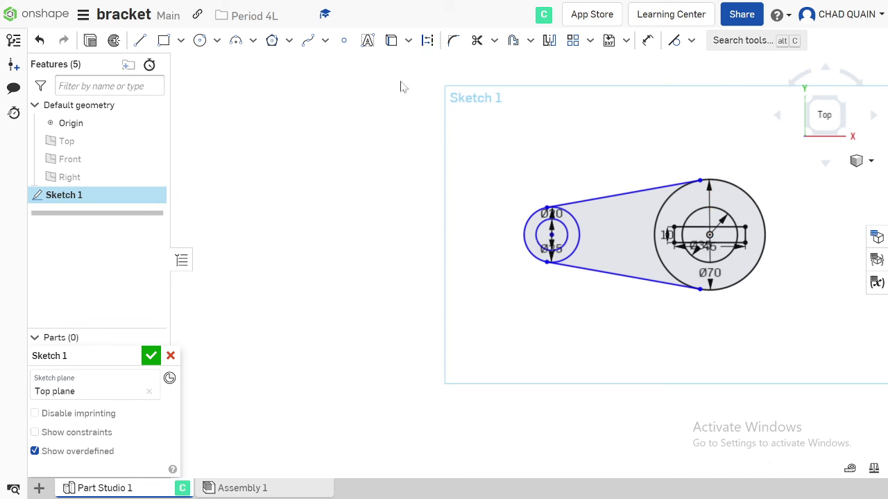
Step: Draw a vertical line about 91 mm long upward from the centre of the 70 mm circle
{"action": "left_click", "coordinate": [140, 40]}
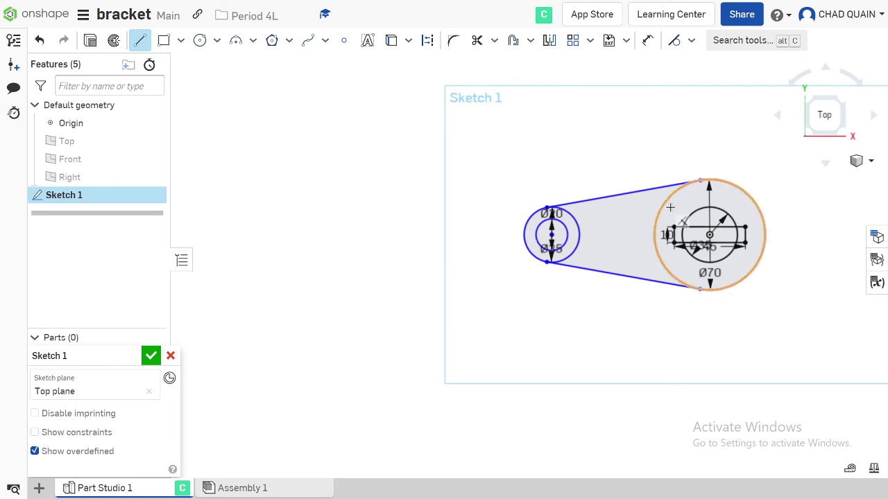
{"action": "left_click", "coordinate": [708, 236]}
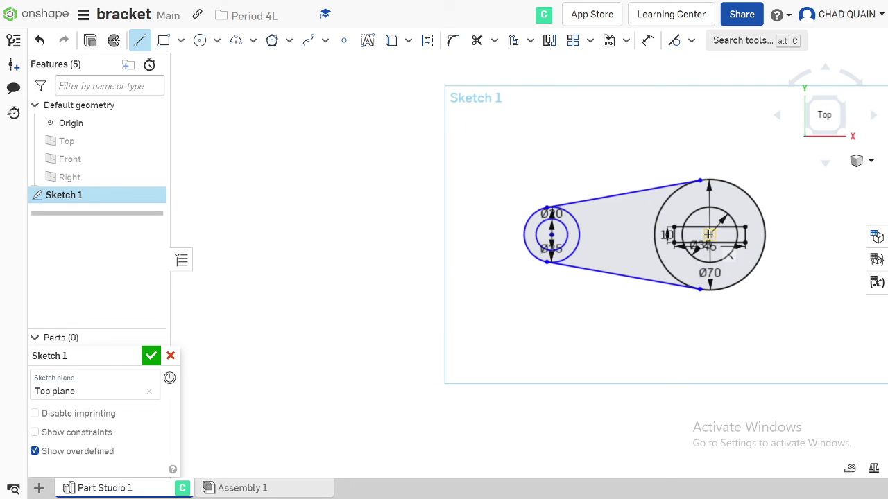
{"action": "left_click", "coordinate": [711, 91]}
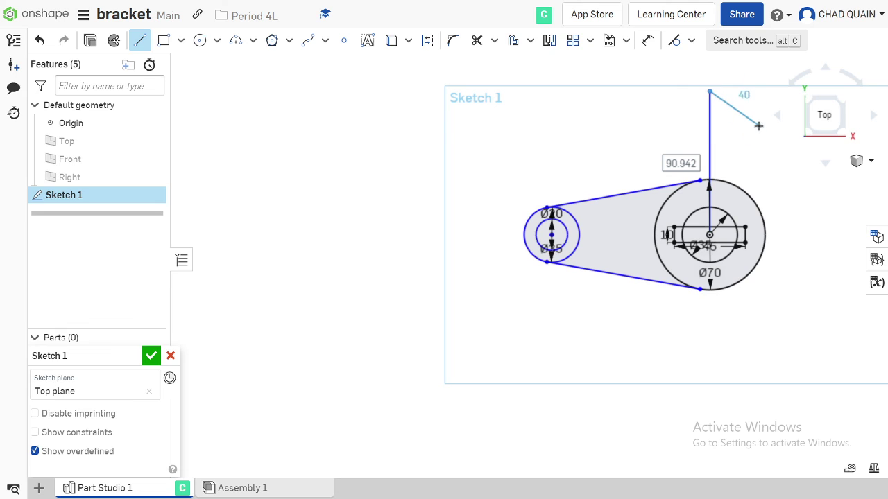
{"action": "right_click", "coordinate": [761, 128]}
{"action": "left_click", "coordinate": [780, 137]}
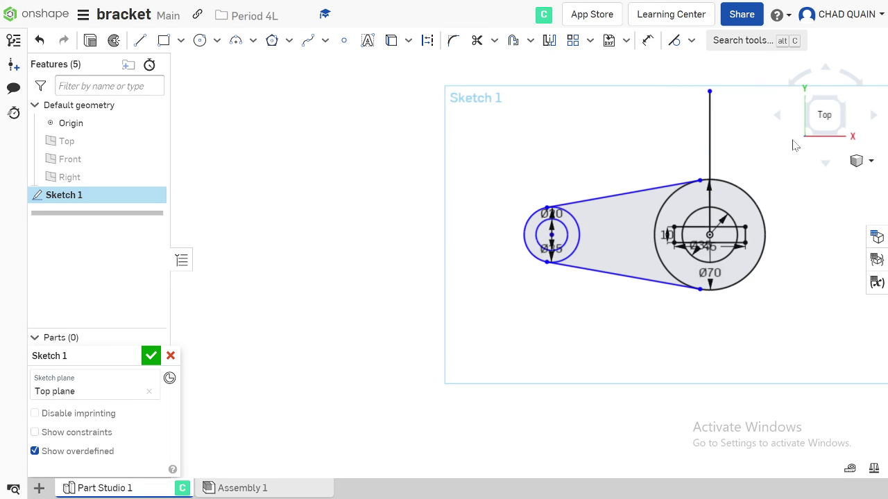
Step: Convert the vertical line above the 70 mm circle's centre to construction geometry
{"action": "left_click", "coordinate": [710, 131]}
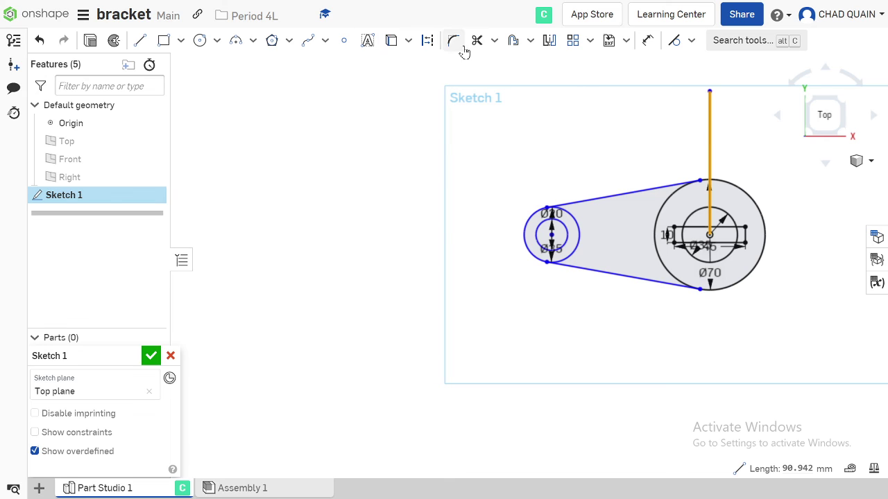
{"action": "left_click", "coordinate": [428, 43]}
{"action": "left_click", "coordinate": [428, 43]}
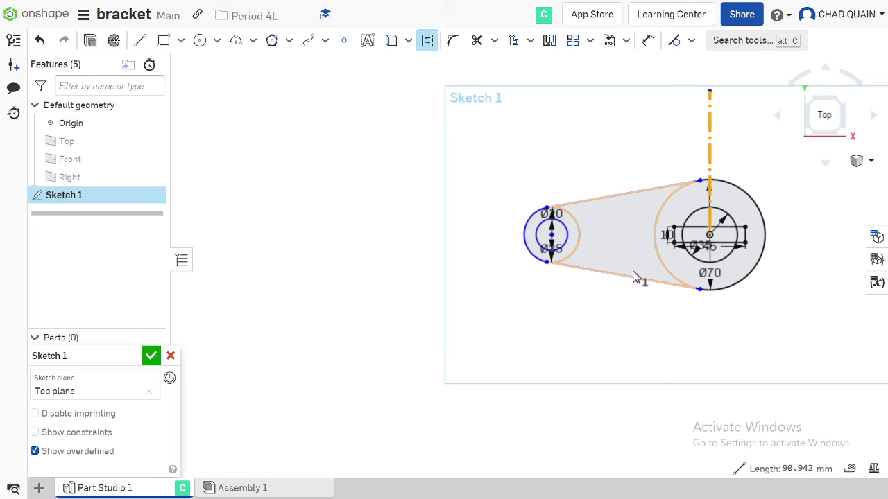
{"action": "left_click", "coordinate": [427, 40]}
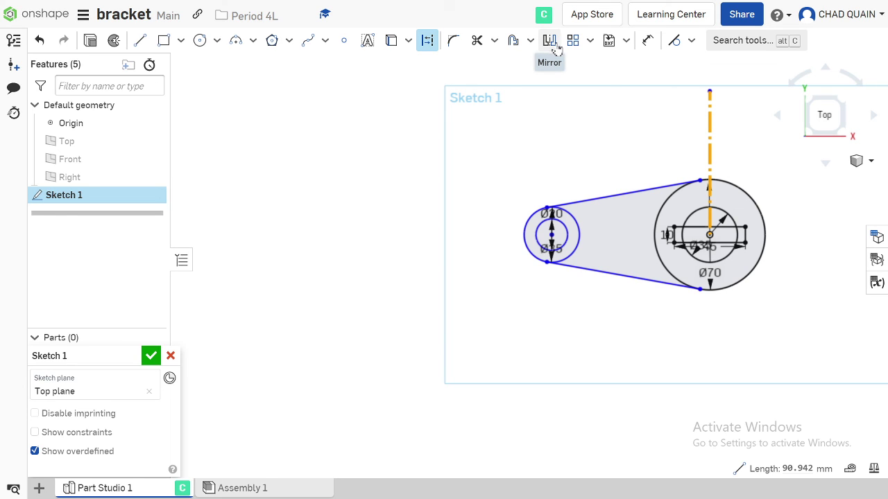
Step: Mirror the 20 mm and 35 mm end circles and both tangent lines about the vertical construction line
{"action": "left_click", "coordinate": [549, 41]}
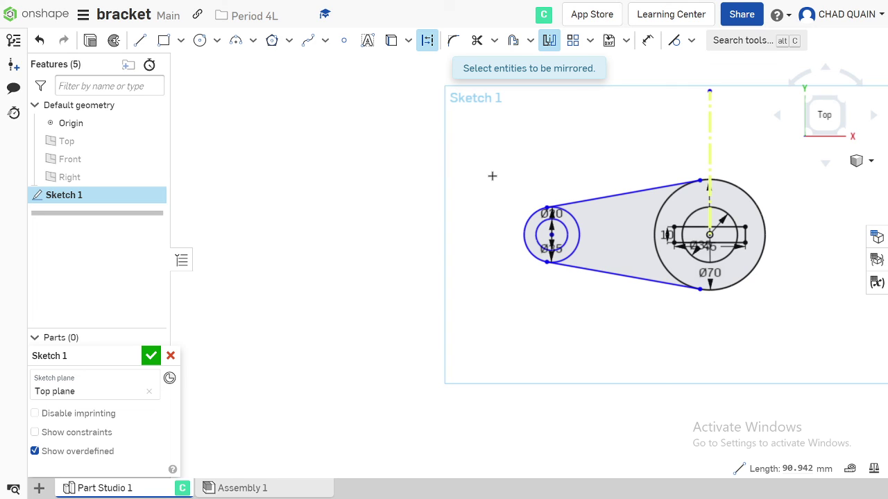
{"action": "left_click_drag", "start_coordinate": [494, 176], "coordinate": [628, 321]}
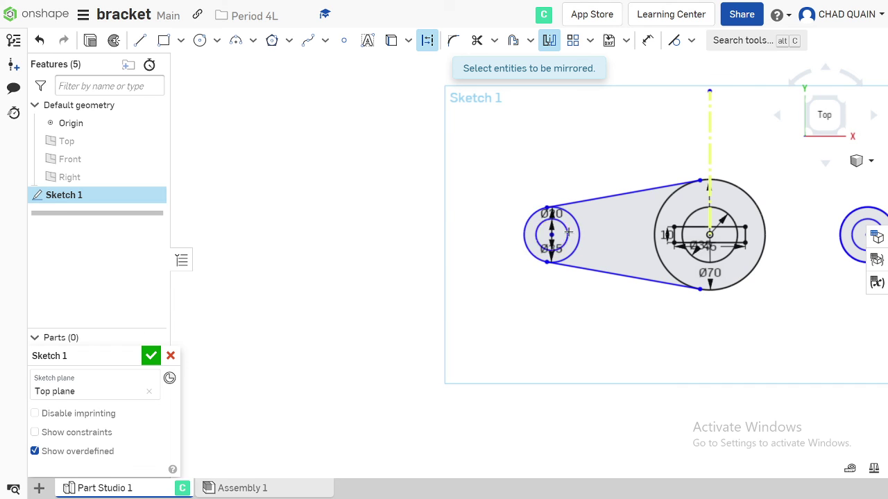
{"action": "left_click", "coordinate": [592, 198]}
{"action": "left_click", "coordinate": [597, 269]}
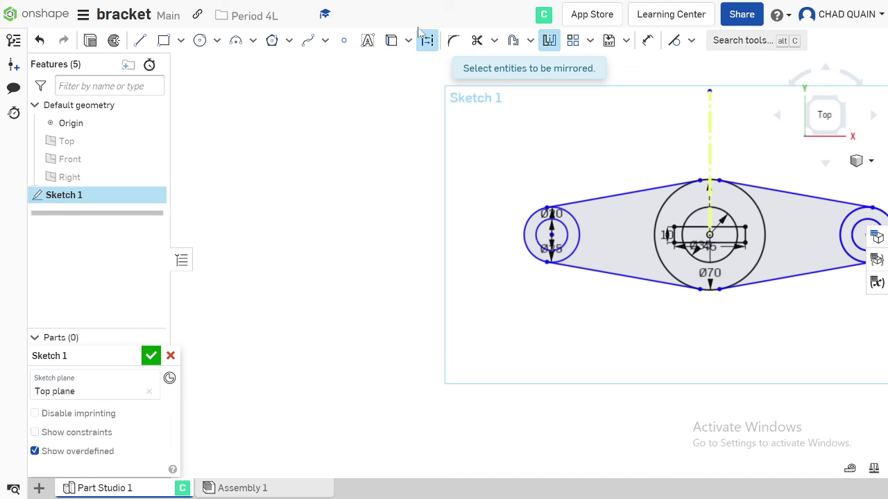
Step: Undo the mirroring of the end circles and the tangent lines
{"action": "left_click", "coordinate": [40, 40]}
{"action": "left_click", "coordinate": [40, 40]}
{"action": "left_click", "coordinate": [40, 41]}
{"action": "left_click", "coordinate": [40, 40]}
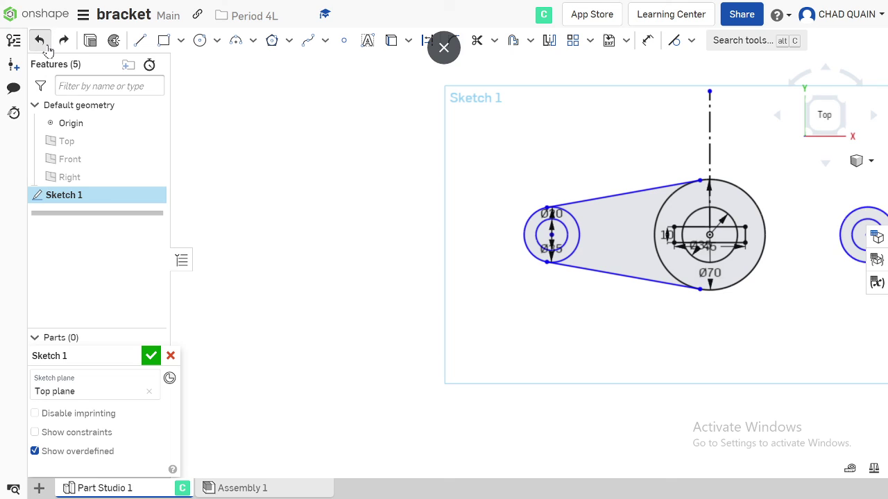
{"action": "left_click", "coordinate": [41, 42]}
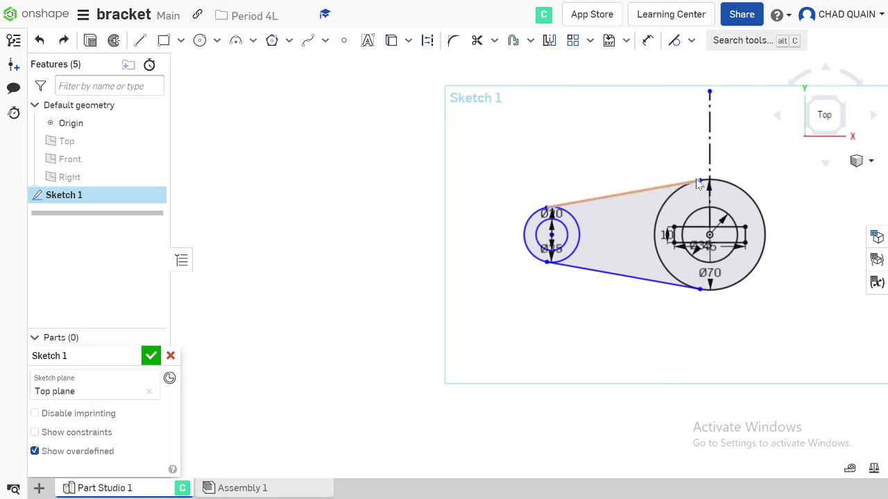
Step: Using the vertical construction line as the axis, mirror the upper and lower tangent lines and the two concentric end circles
{"action": "left_click", "coordinate": [710, 150]}
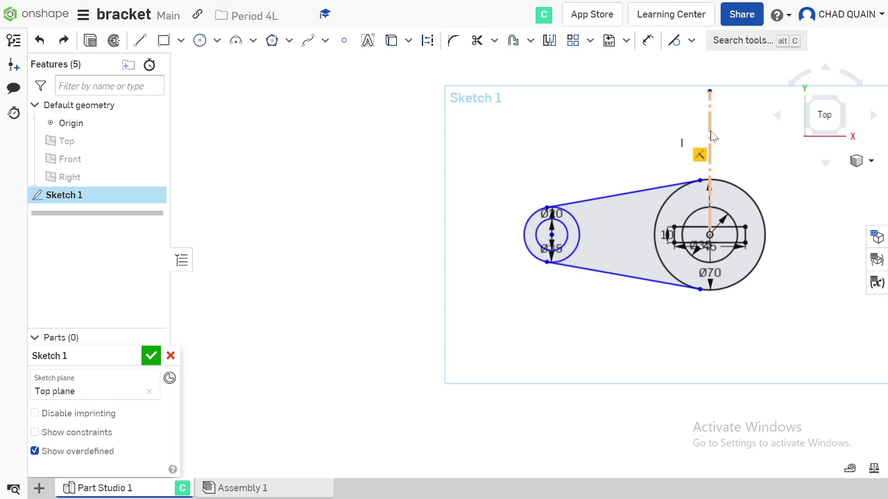
{"action": "key", "text": "m"}
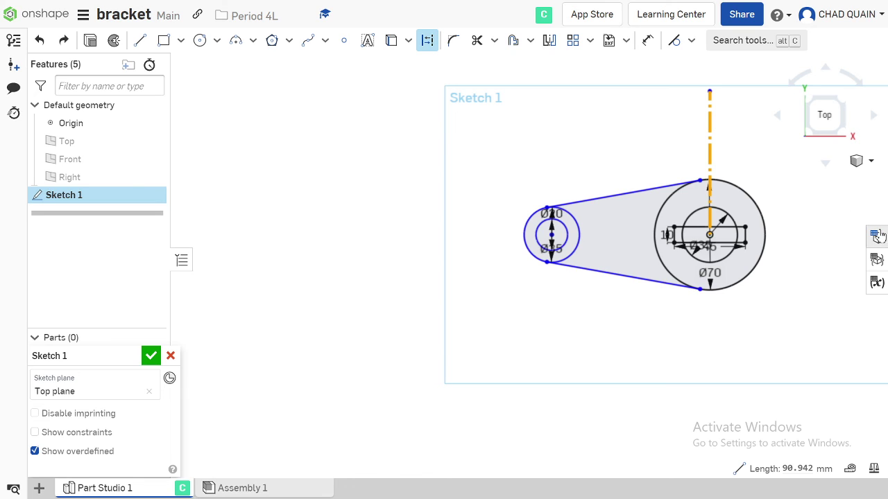
{"action": "left_click", "coordinate": [549, 40]}
{"action": "left_click", "coordinate": [616, 203]}
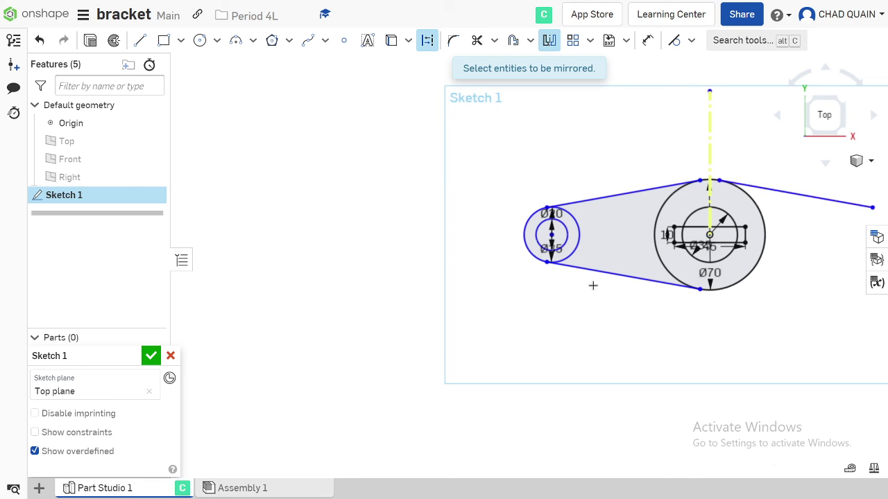
{"action": "left_click", "coordinate": [593, 271]}
{"action": "left_click", "coordinate": [568, 253]}
{"action": "left_click", "coordinate": [564, 244]}
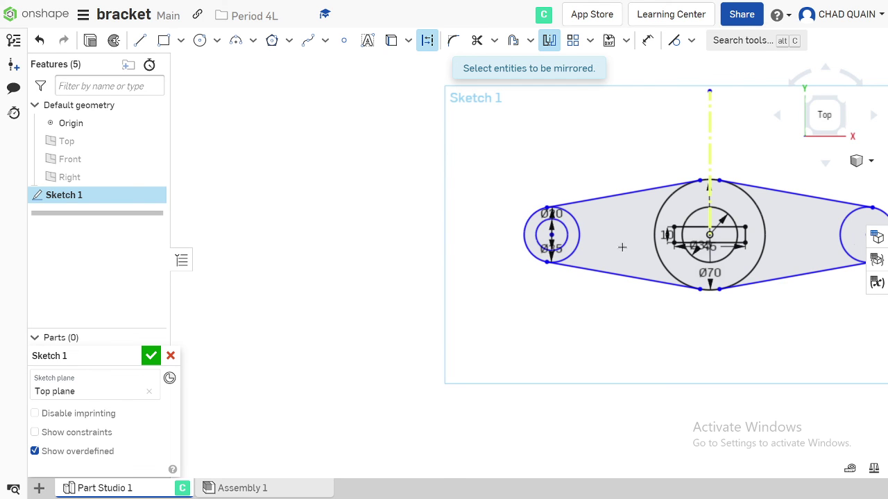
Step: Accept and close Sketch 1 with the completed symmetric bracket profile
{"action": "scroll", "coordinate": [770, 368], "scroll_direction": "down", "scroll_amount": 2}
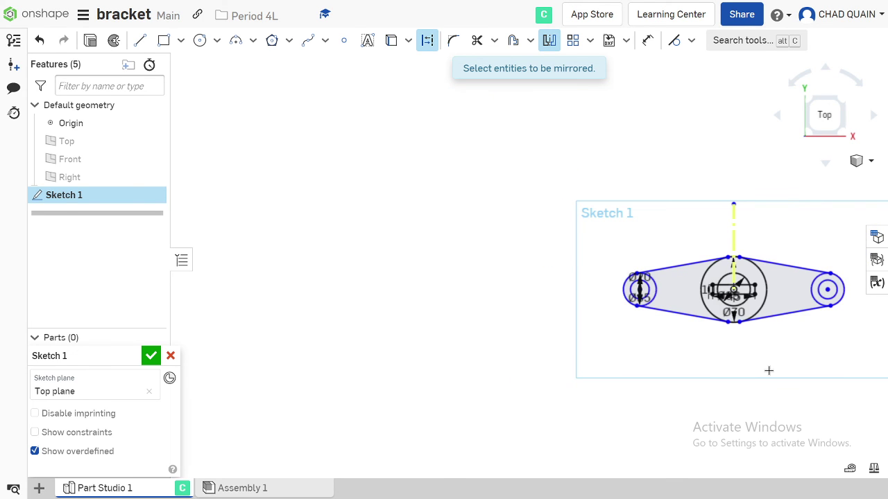
{"action": "scroll", "coordinate": [772, 367], "scroll_direction": "up", "scroll_amount": 1}
{"action": "scroll", "coordinate": [715, 362], "scroll_direction": "up", "scroll_amount": 5}
{"action": "scroll", "coordinate": [715, 361], "scroll_direction": "up", "scroll_amount": 5}
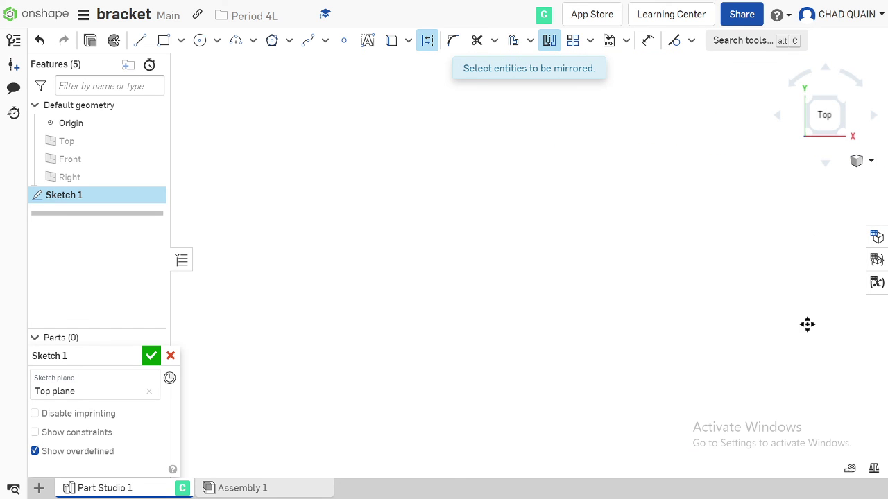
{"action": "left_click", "coordinate": [825, 114]}
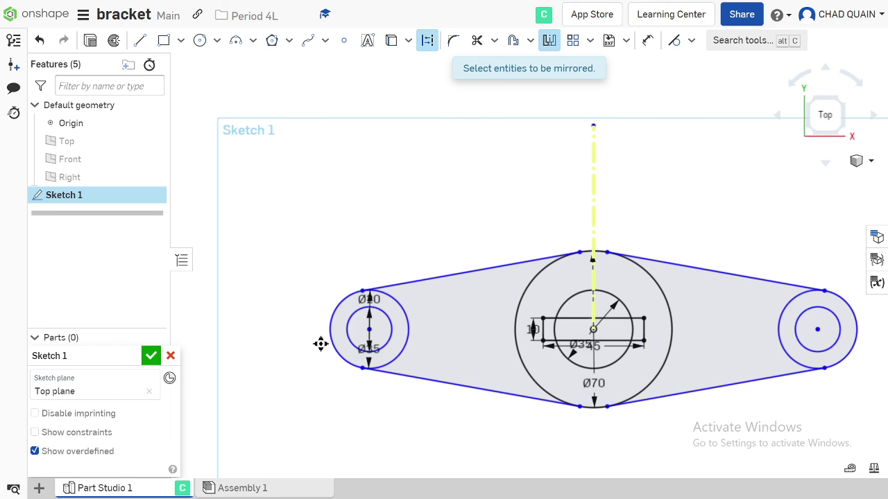
{"action": "left_click", "coordinate": [145, 356]}
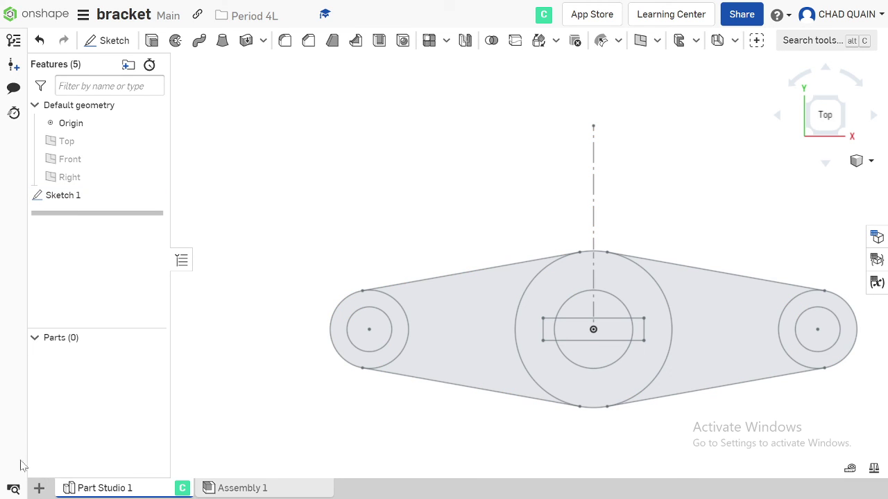
Step: Bring up the overview of open windows to reach the bracket's reference drawing
{"action": "key", "text": "super+Tab"}
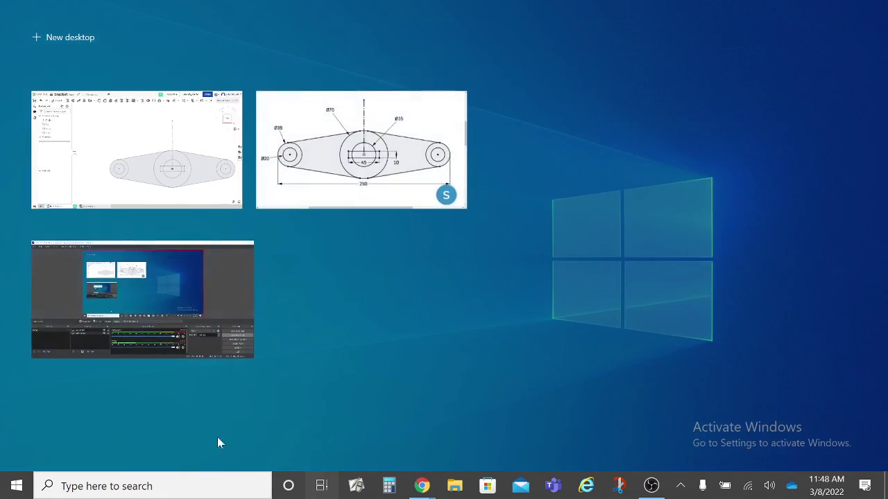